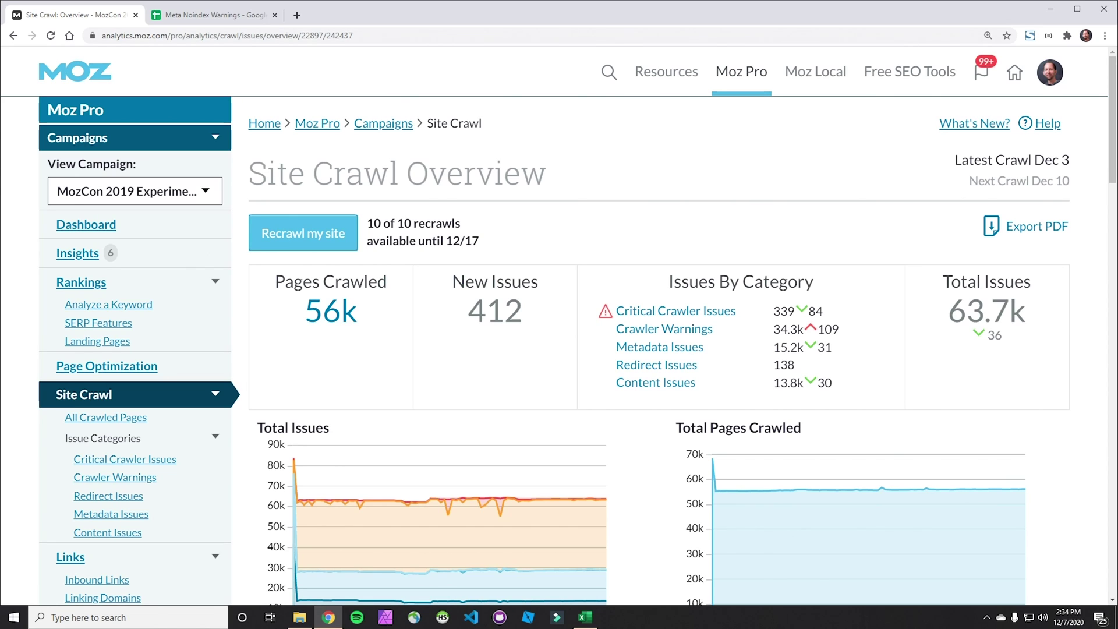
Open Crawler Warnings, select Meta Noindex, and scroll to the 34,272 affected URLs
left_click(688, 330)
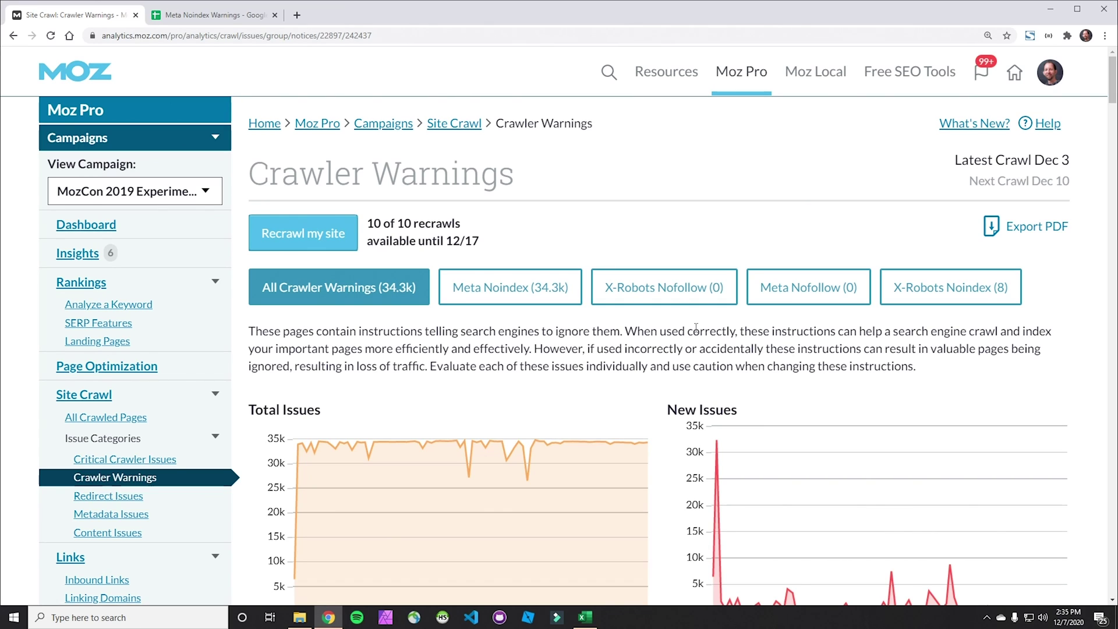
left_click(544, 288)
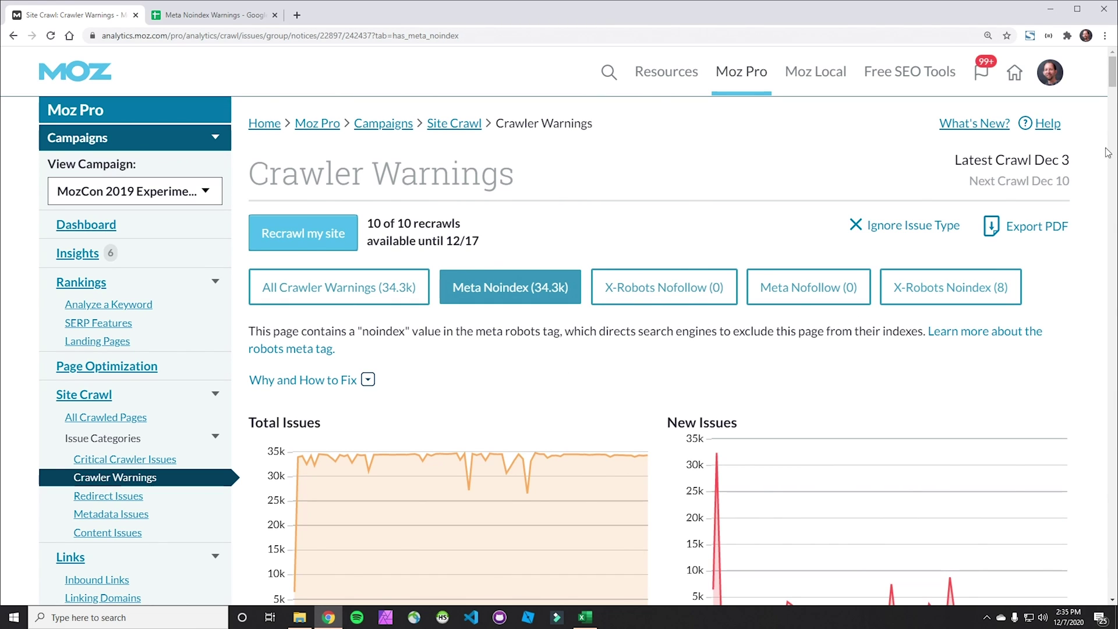
left_click_drag(1113, 82, 1086, 135)
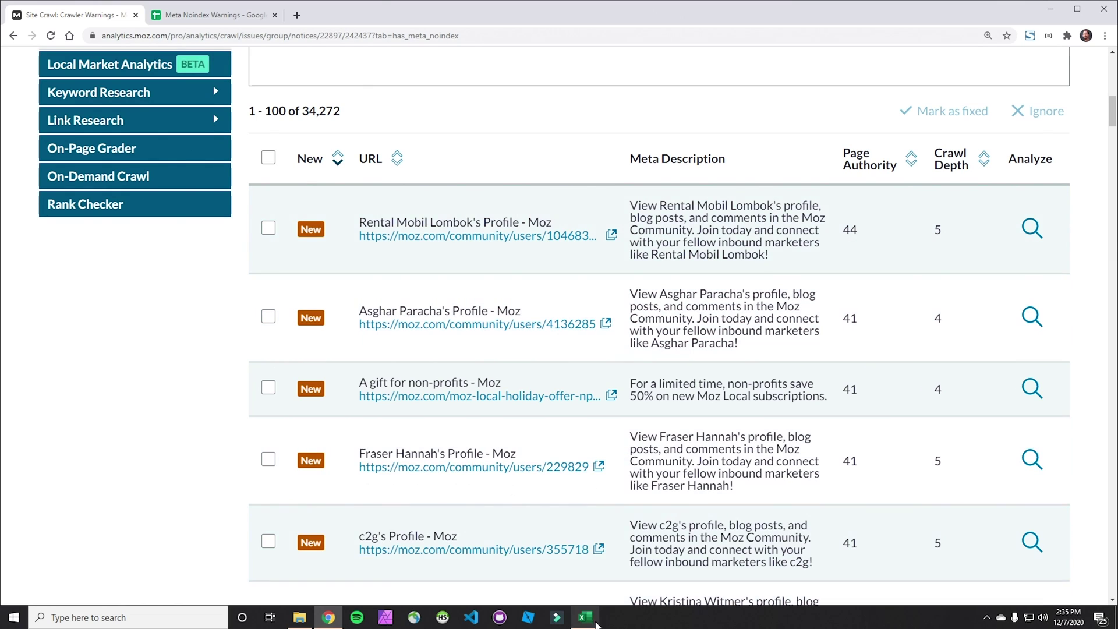
Autofit Excel column E so full noindex URLs show, then go back to Chrome
left_click(586, 618)
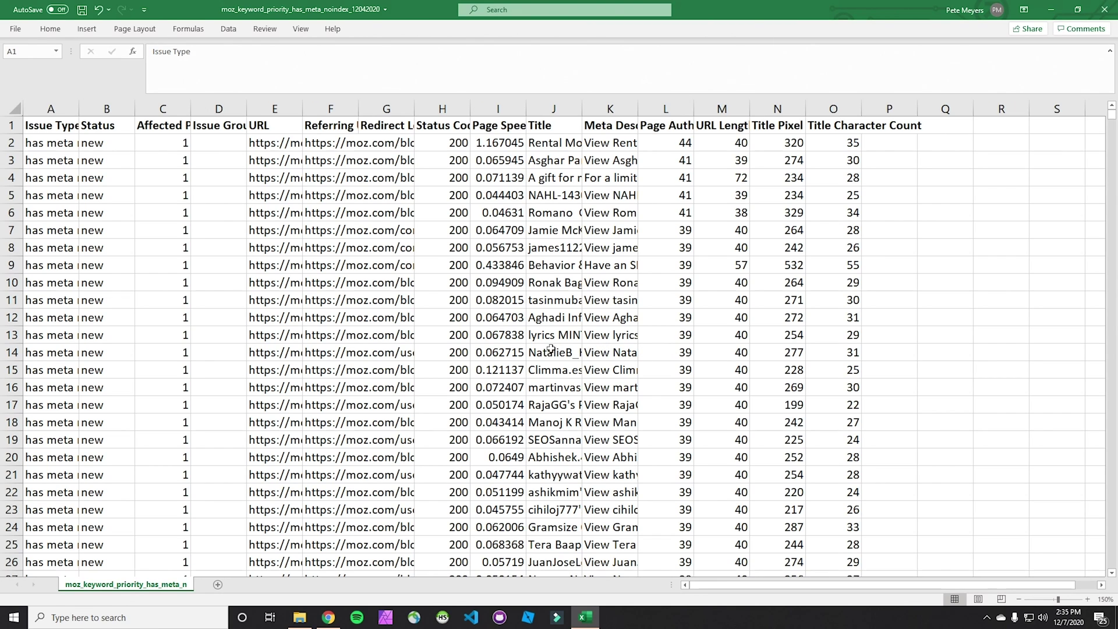
left_click(280, 108)
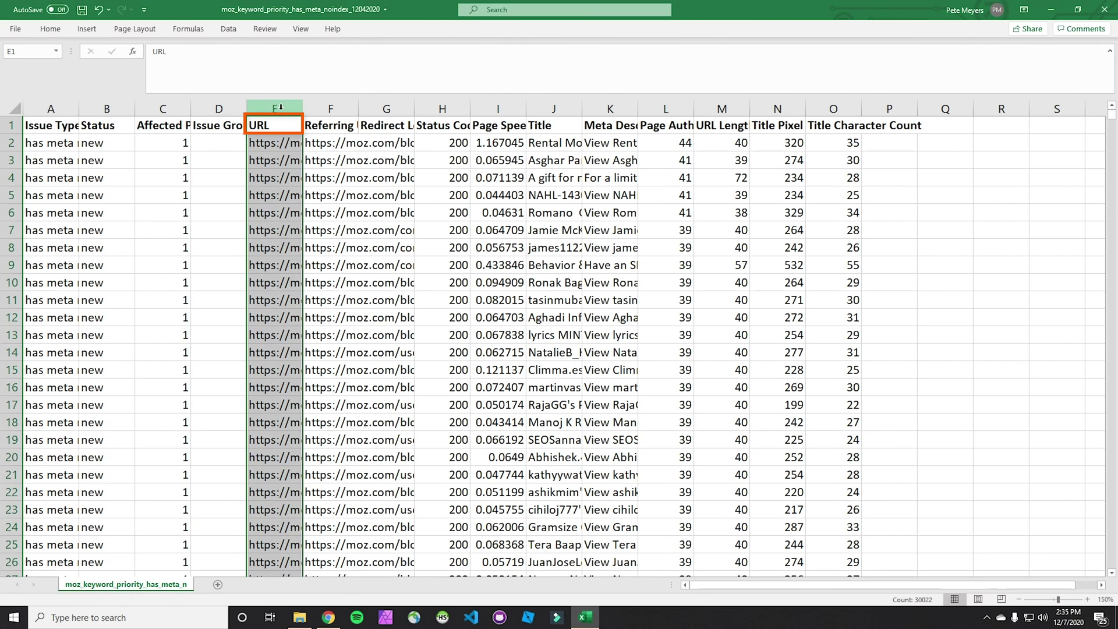
double_click(303, 106)
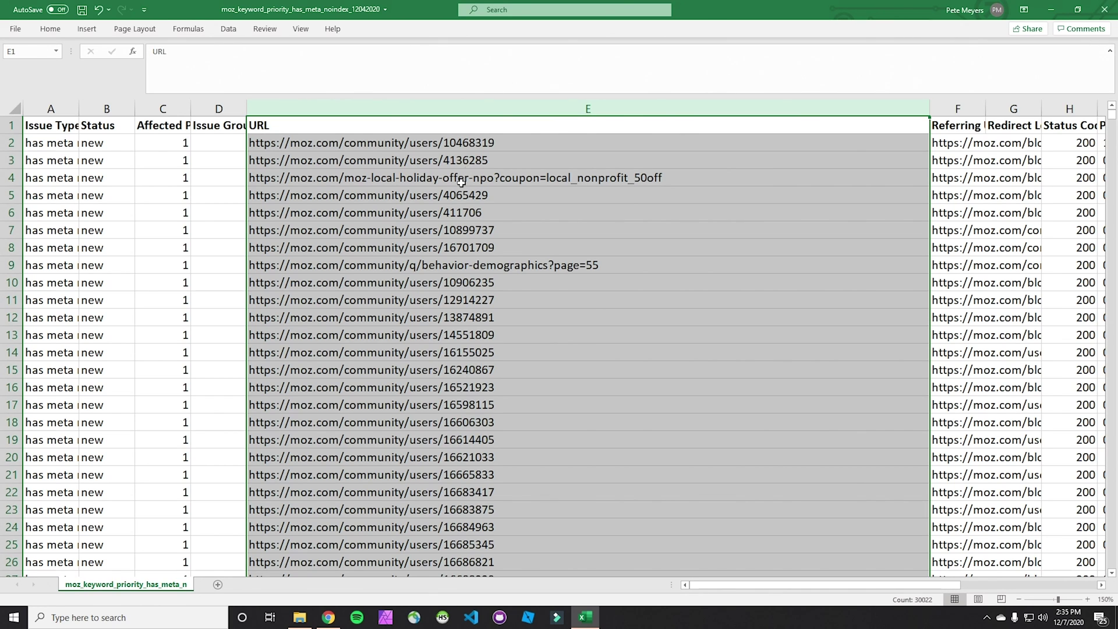
left_click(328, 616)
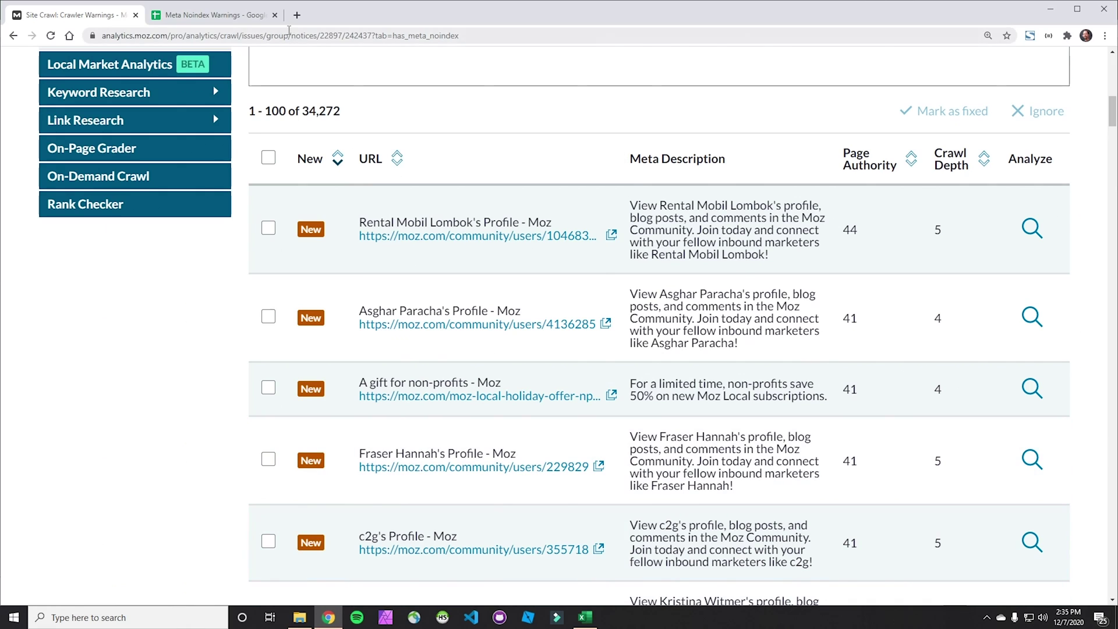
Review the FIND and MID formulas in B2, C2 and D2 of Meta Noindex Warnings
left_click(242, 17)
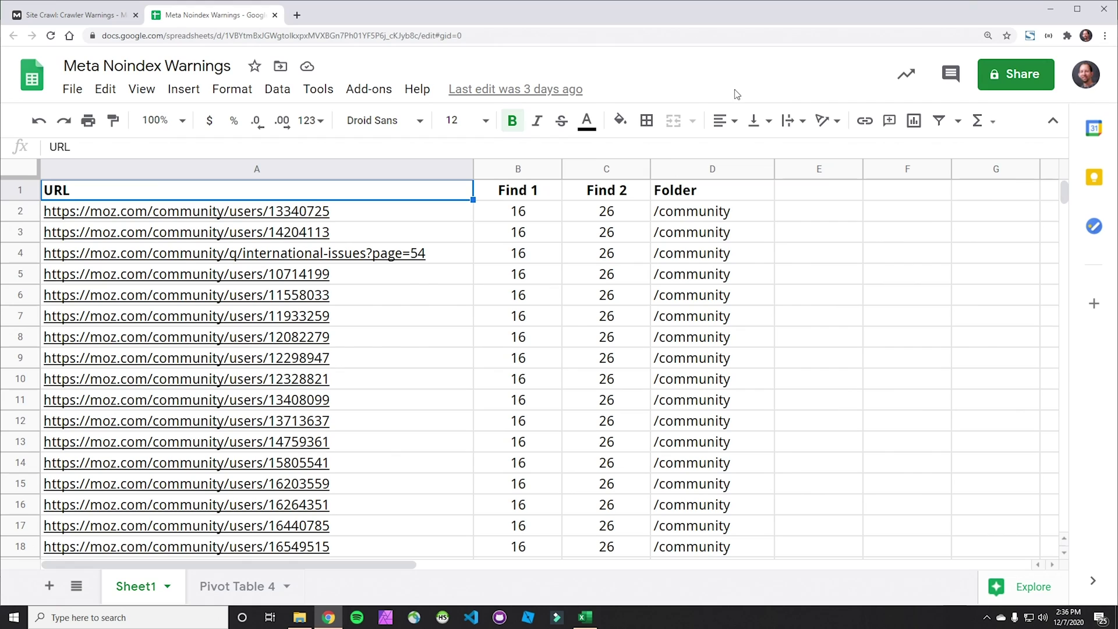
left_click(534, 215)
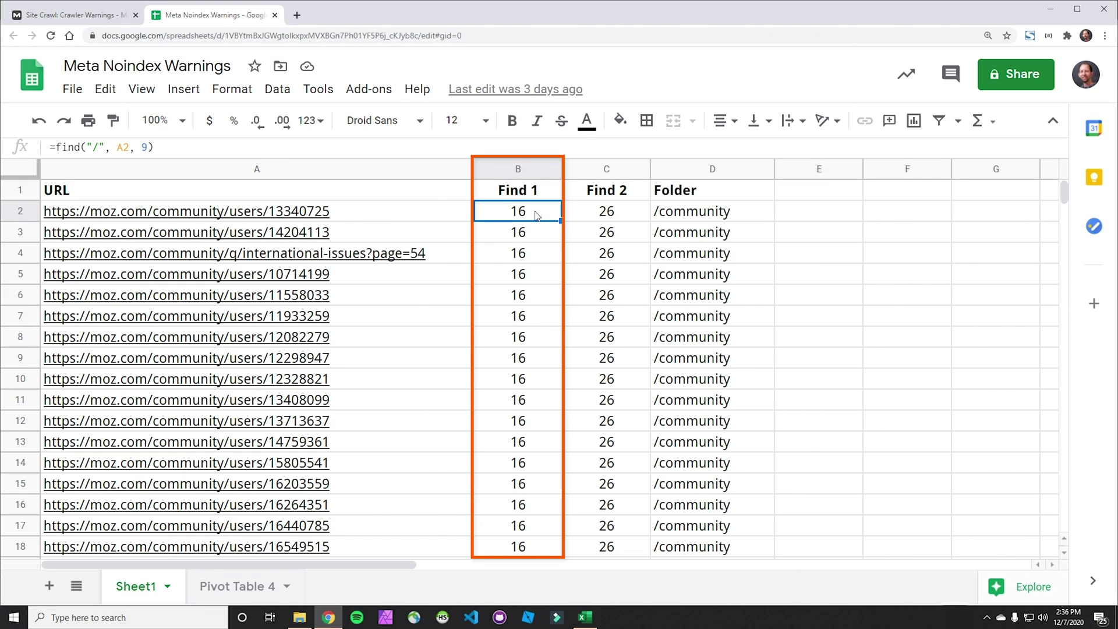
left_click(617, 218)
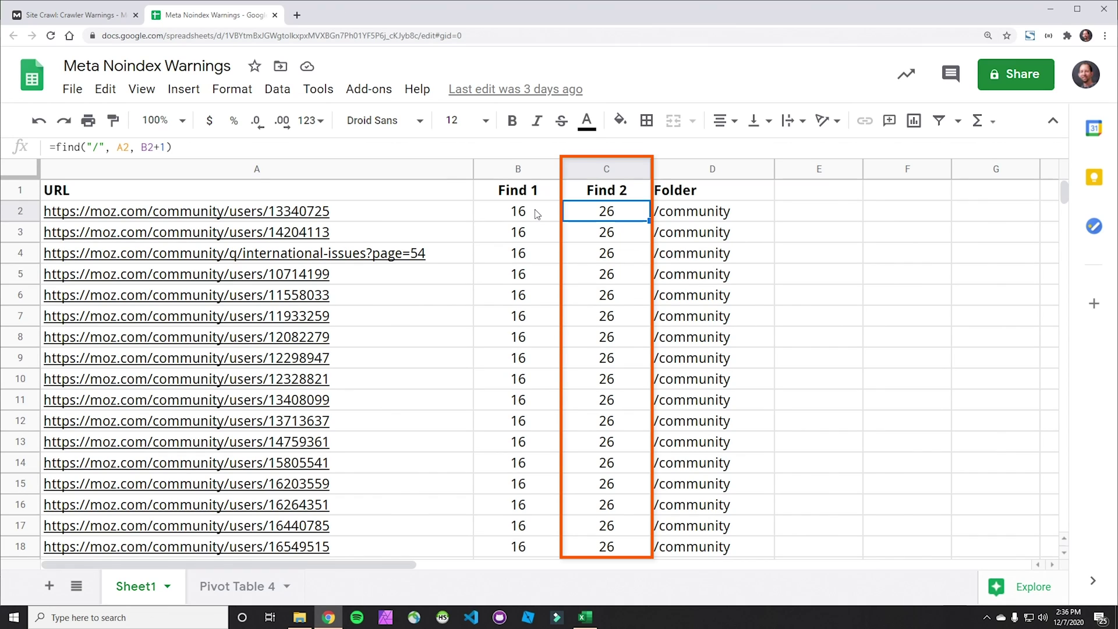
left_click(680, 217)
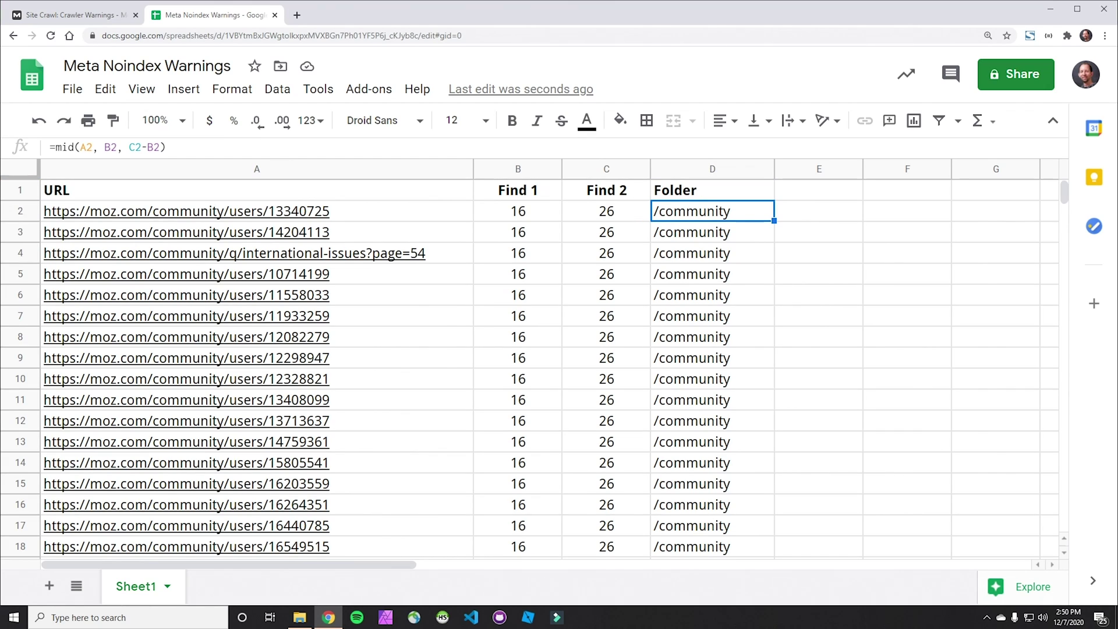
Create a new-sheet pivot table from column D with Folder as rows and COUNTA values
left_click(684, 167)
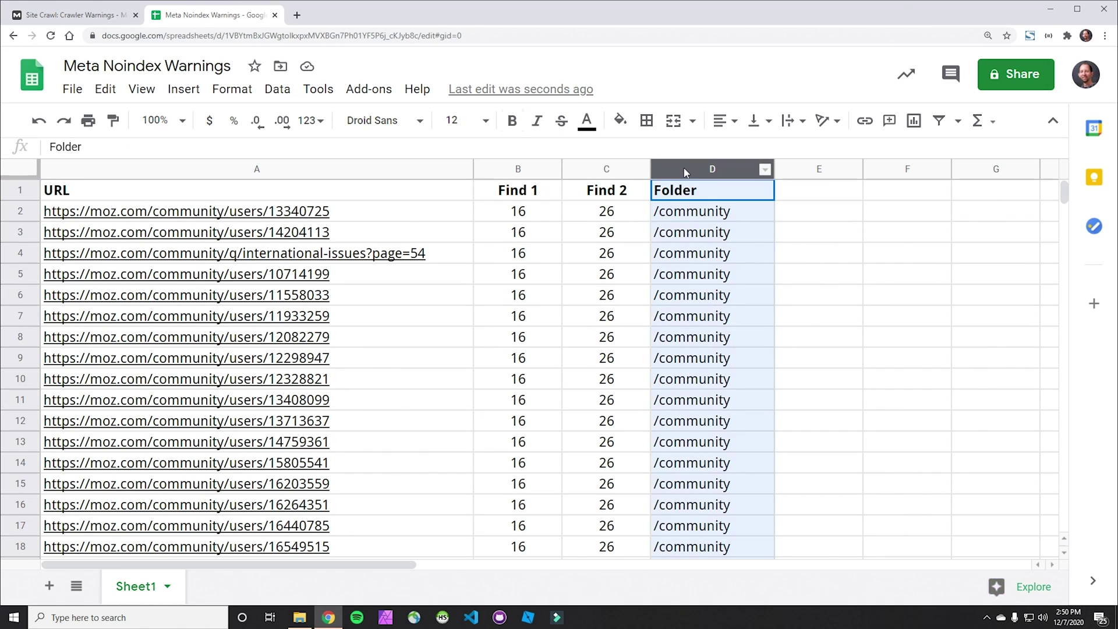
left_click(277, 89)
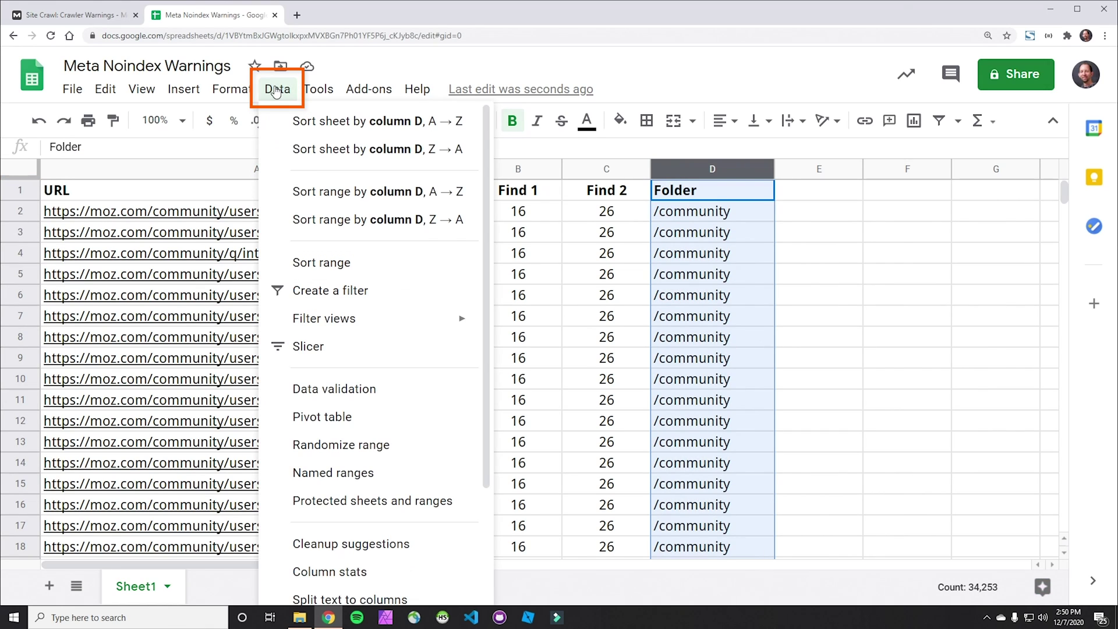
left_click(376, 419)
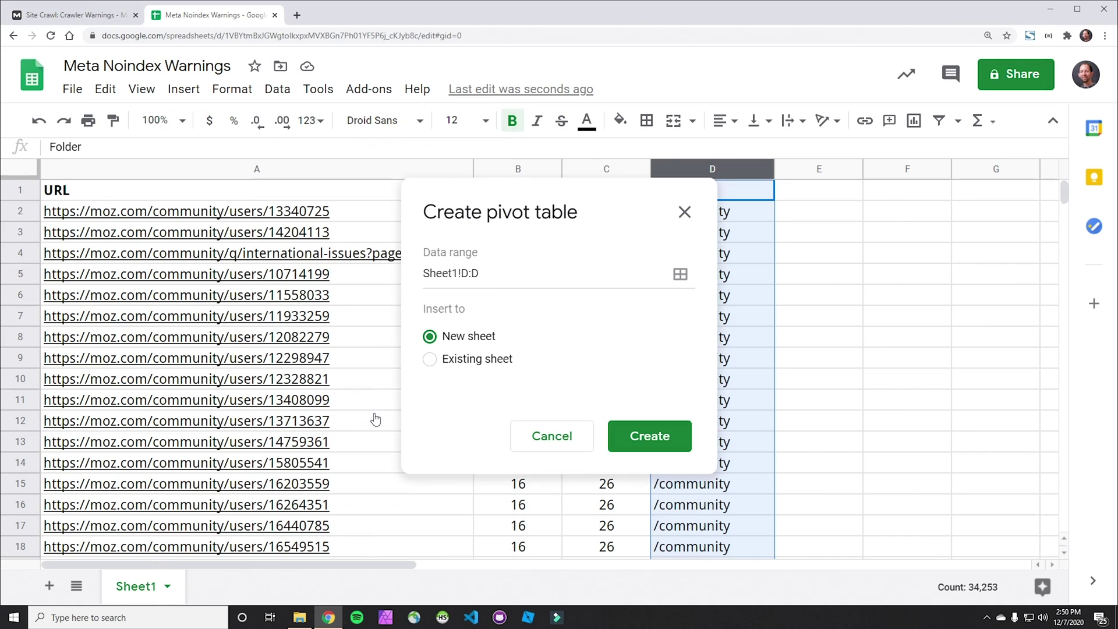
mouse_move(187, 421)
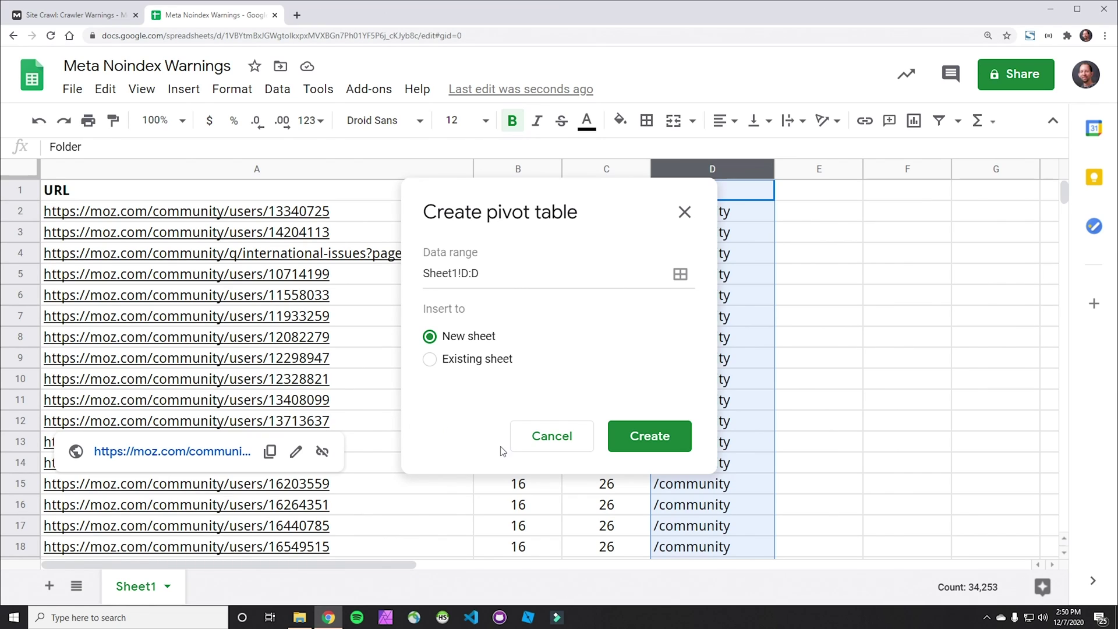
left_click(642, 441)
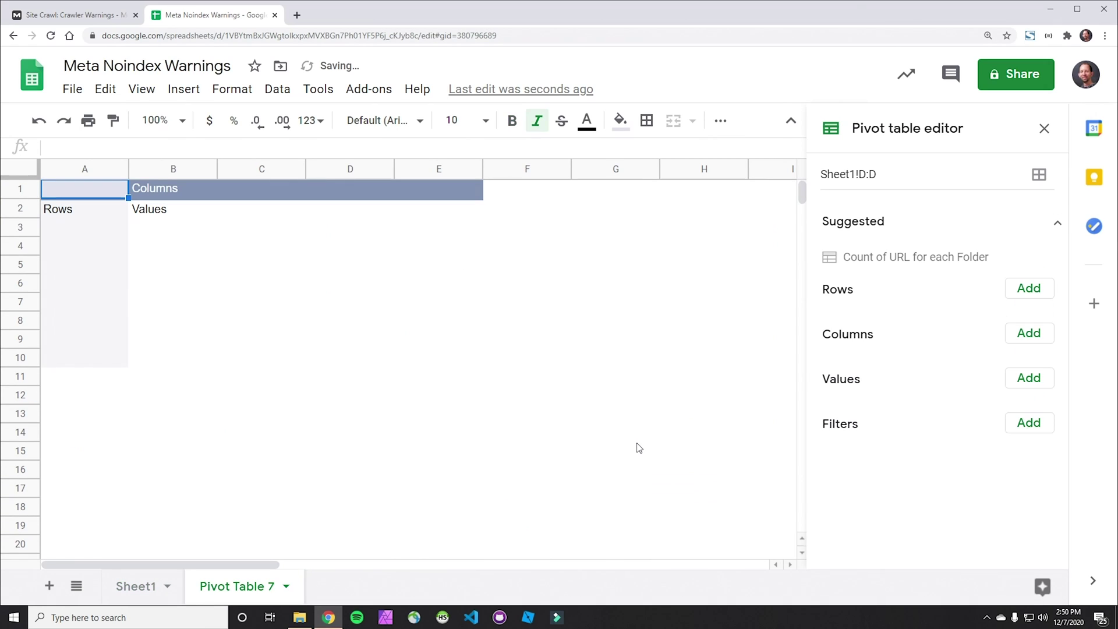
left_click(1030, 289)
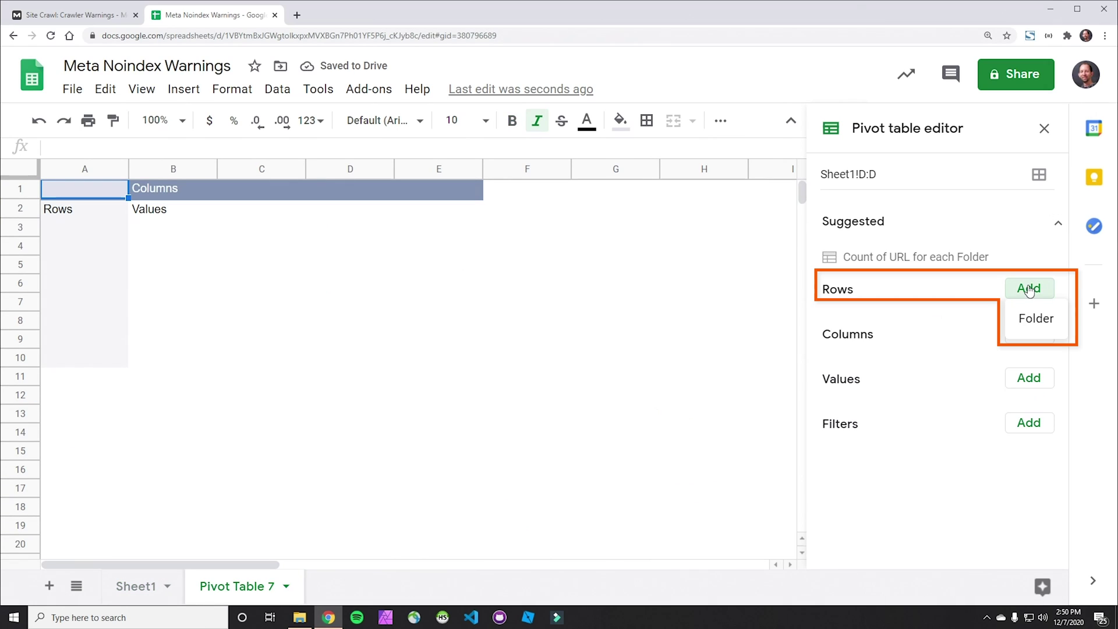
left_click(1030, 324)
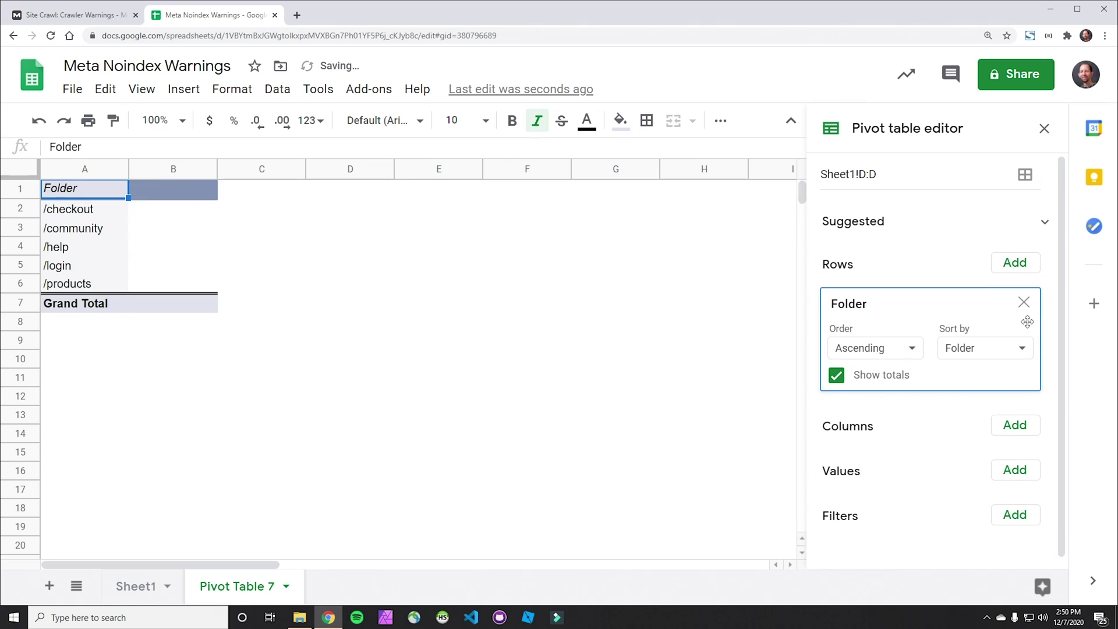
left_click(1012, 479)
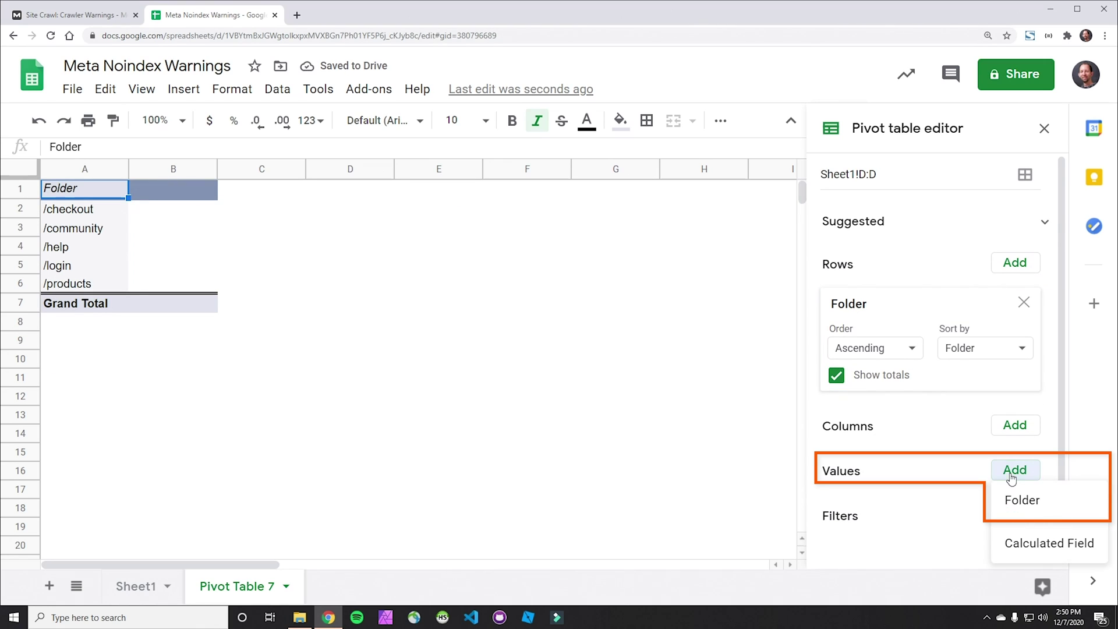
left_click(1023, 501)
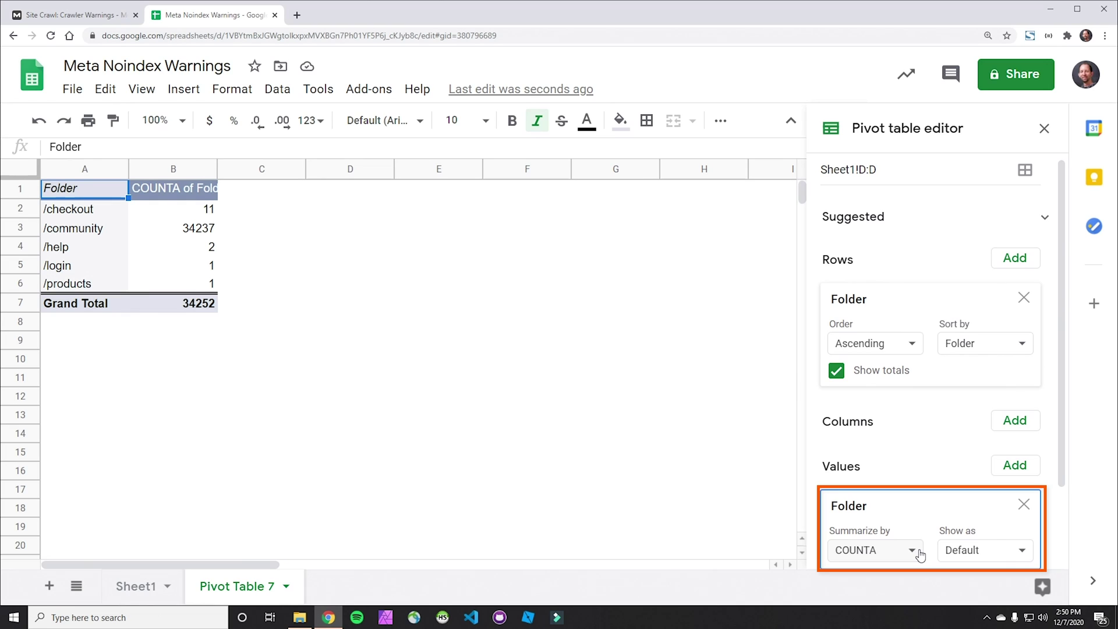
Point out the COUNTA heading, /community's 34237 count, and the /help row
left_click(194, 190)
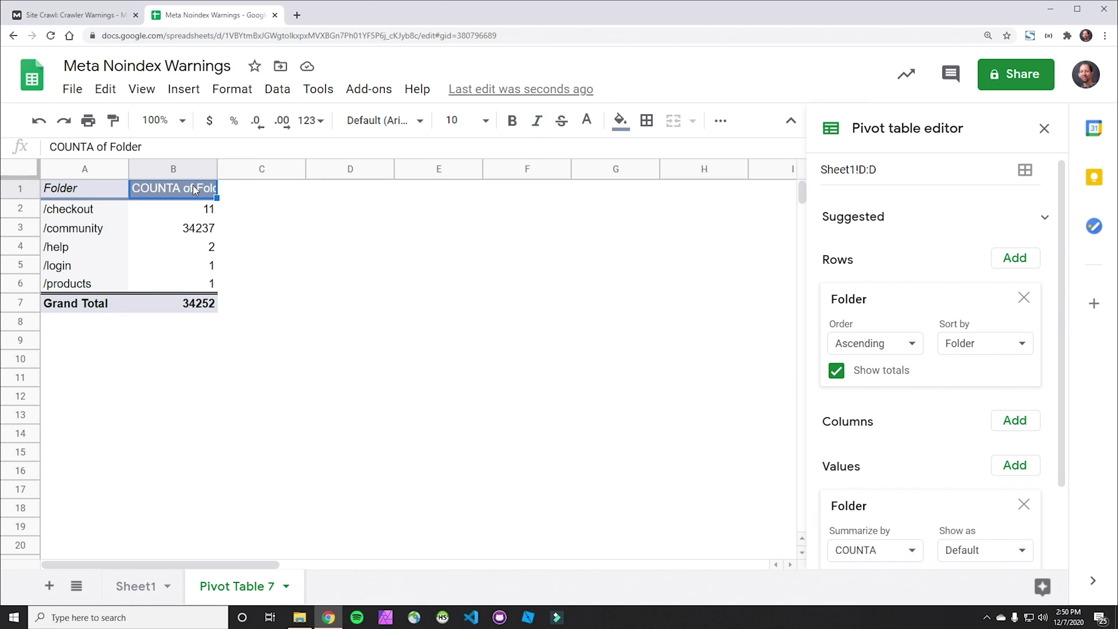
left_click(200, 228)
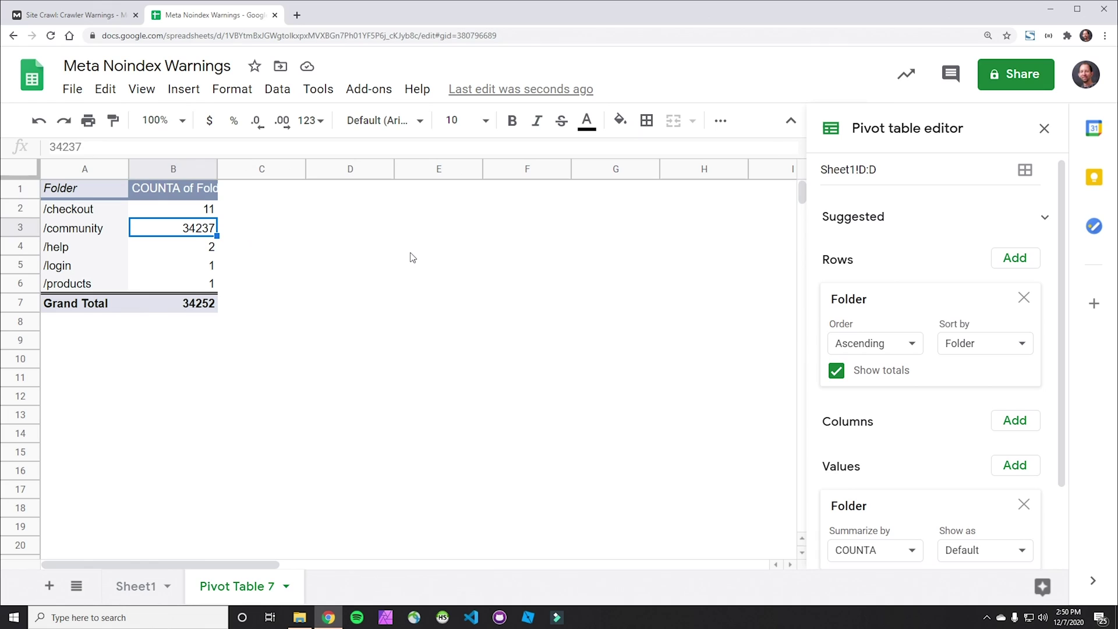
left_click(104, 232)
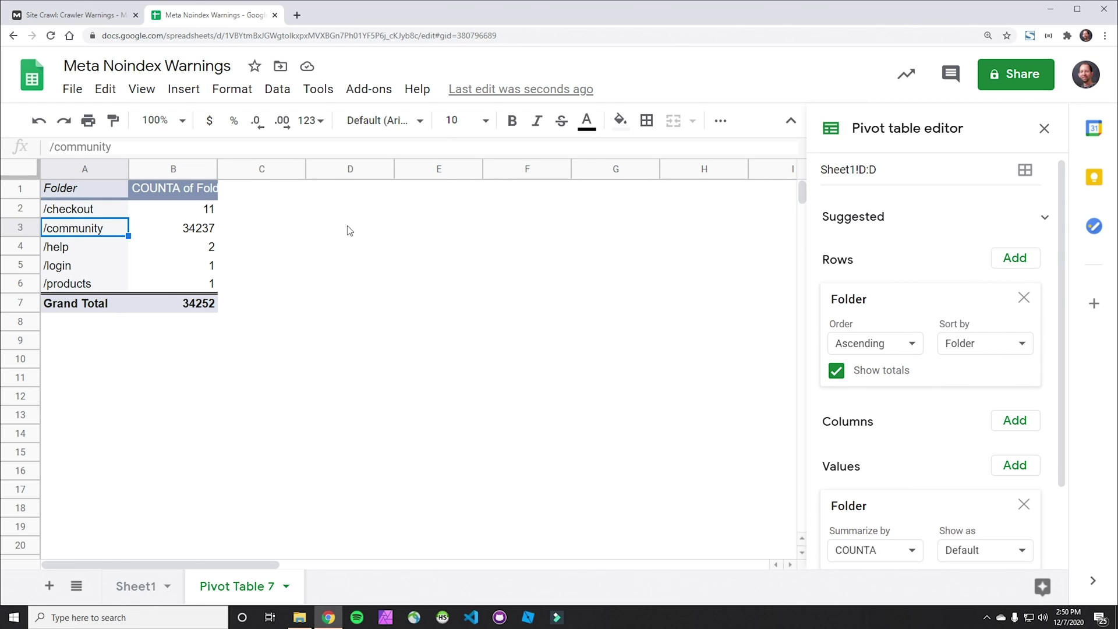
left_click(73, 250)
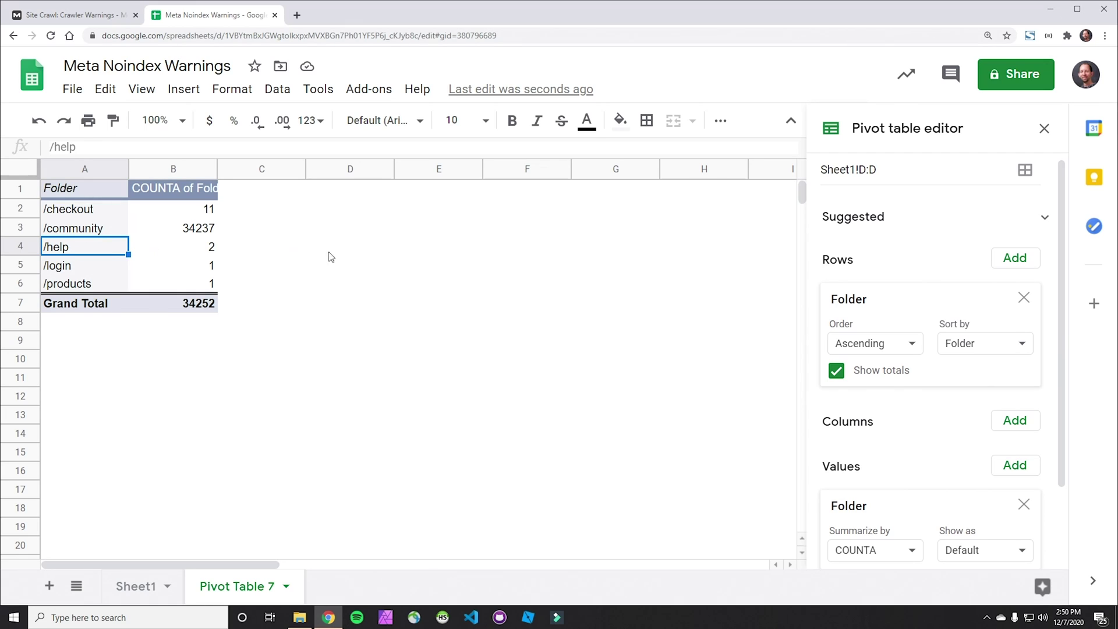
Filter the Moz Meta Noindex list by URL '/help' to show two pages
left_click(80, 17)
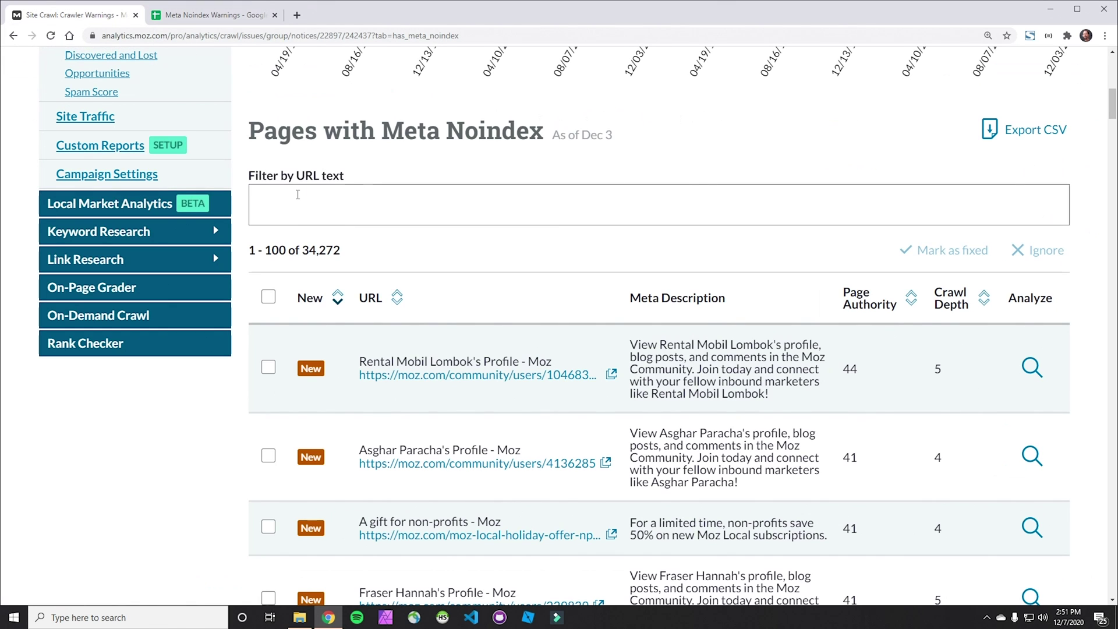
left_click(299, 204)
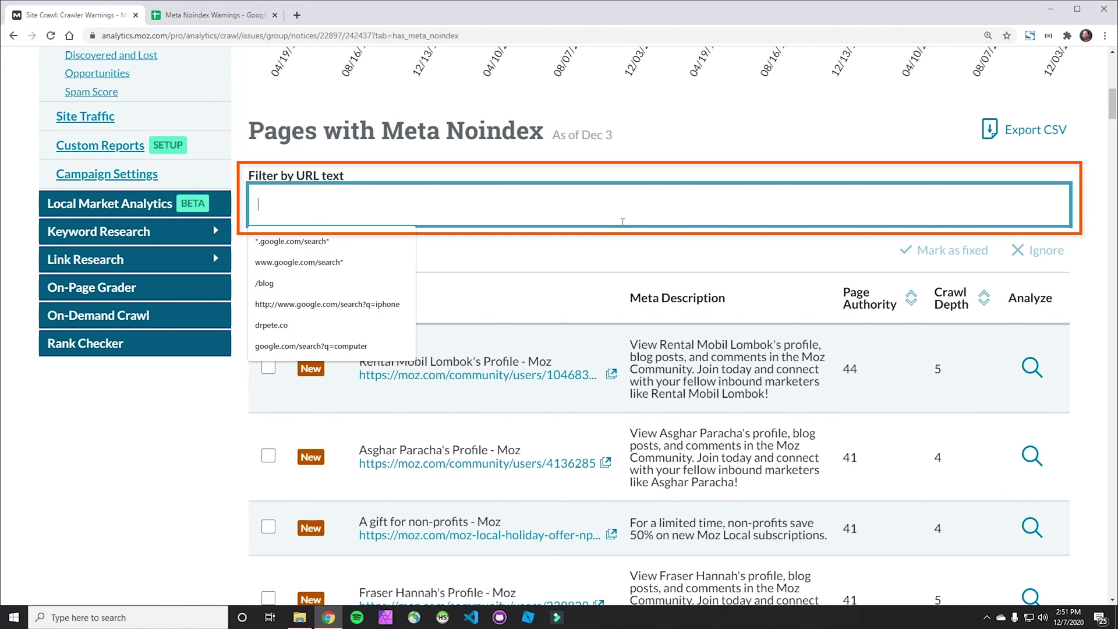
type("/help")
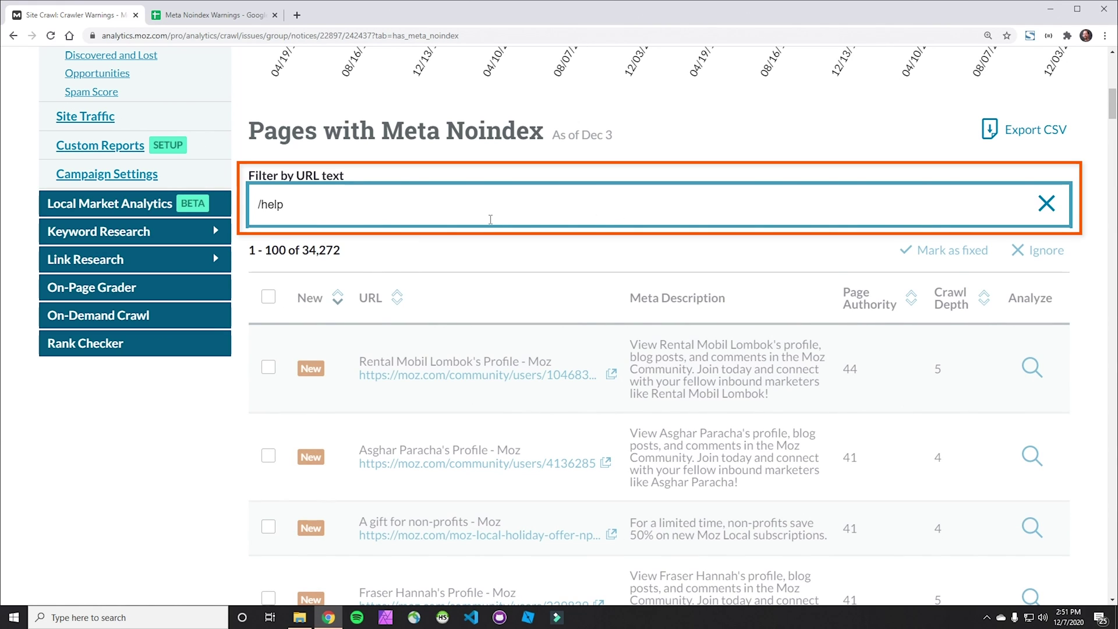
key("Return")
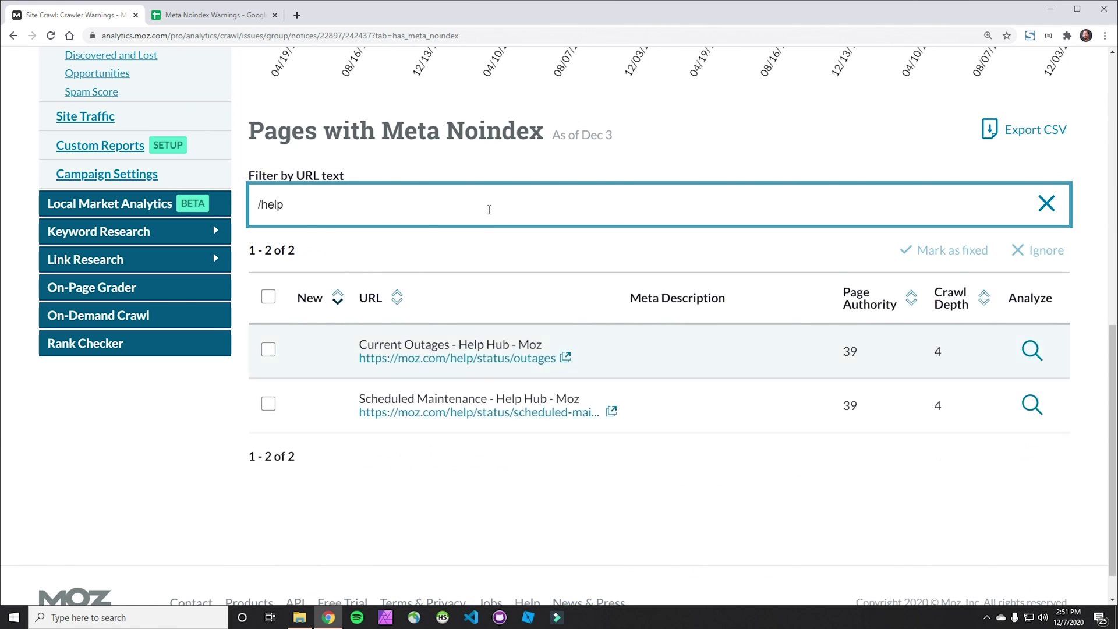